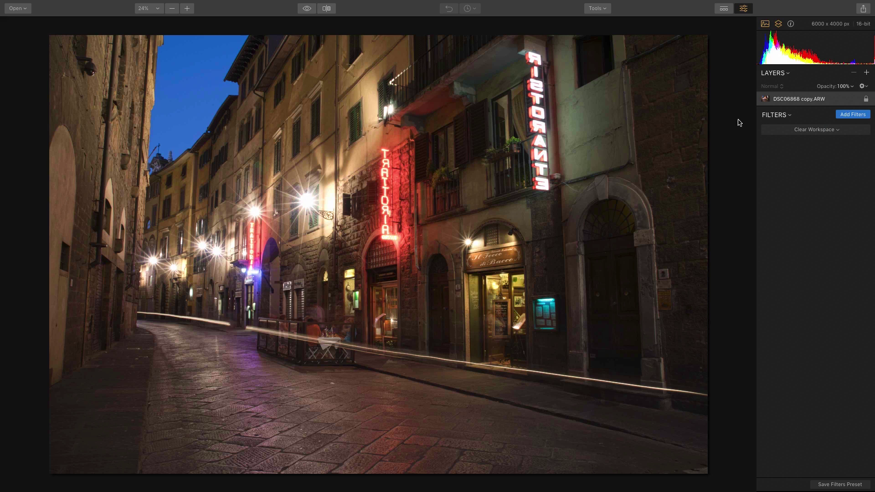
# Add the RAW Develop filter from the Filters Catalog to the night street photo
pyautogui.click(850, 117)
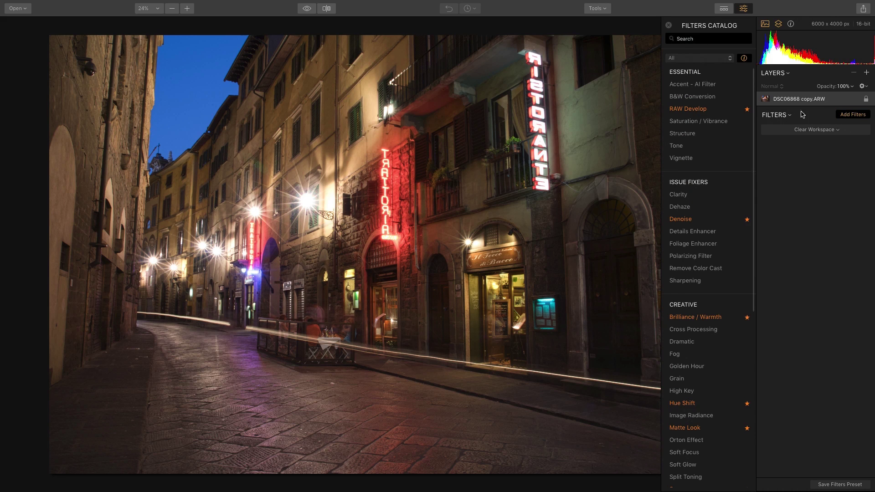
pyautogui.click(713, 110)
pyautogui.click(857, 116)
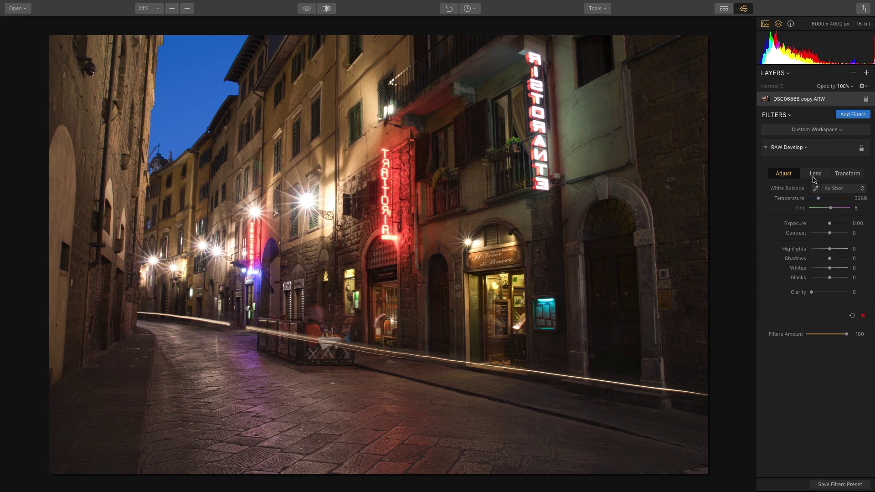
# Set the RAW Develop Lens Distortion slider to 4
pyautogui.click(819, 174)
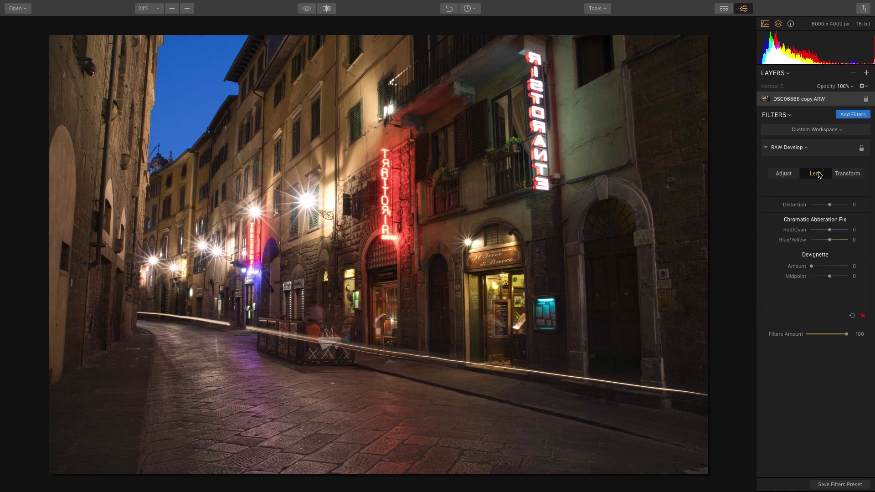
pyautogui.moveTo(827, 206)
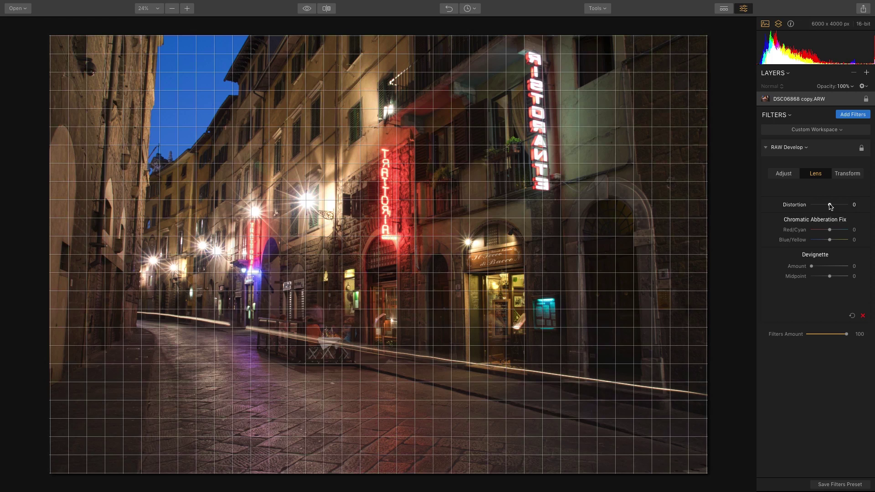
pyautogui.moveTo(830, 205); pyautogui.dragTo(830, 205)
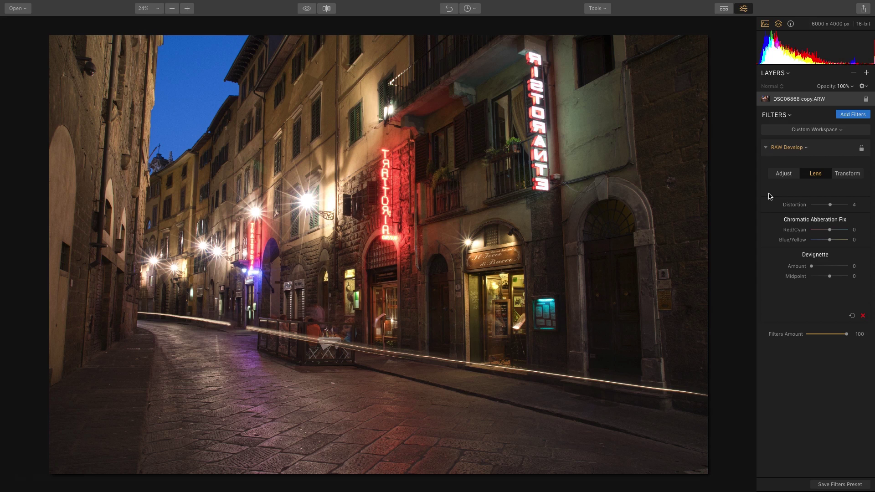
# Set the Transform Vertical slider to -11 to straighten the building verticals
pyautogui.click(847, 178)
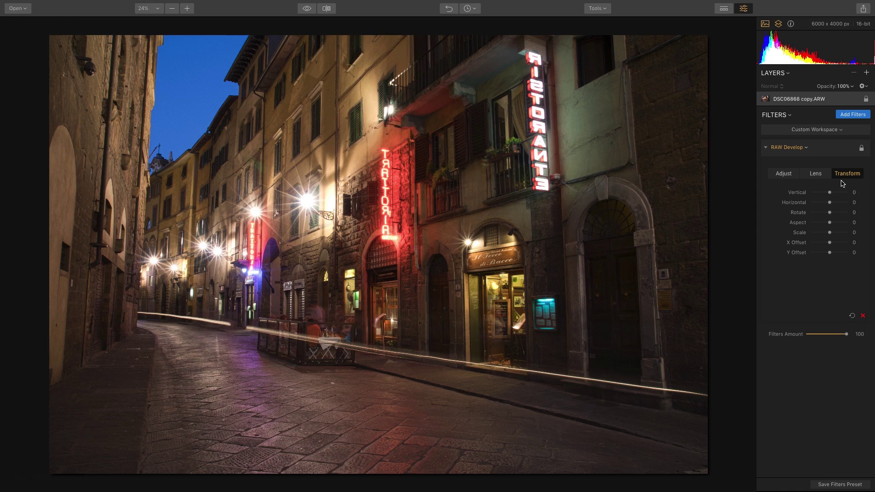
pyautogui.moveTo(830, 192); pyautogui.dragTo(828, 195)
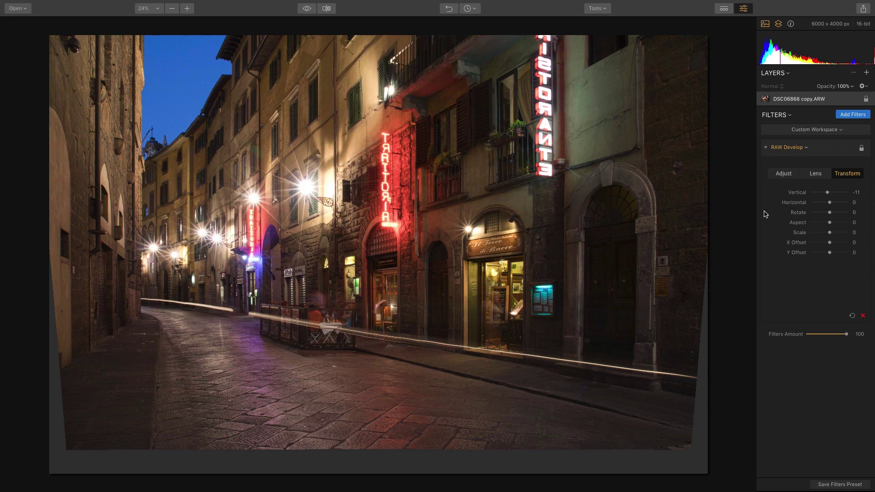
pyautogui.moveTo(830, 223); pyautogui.dragTo(830, 223)
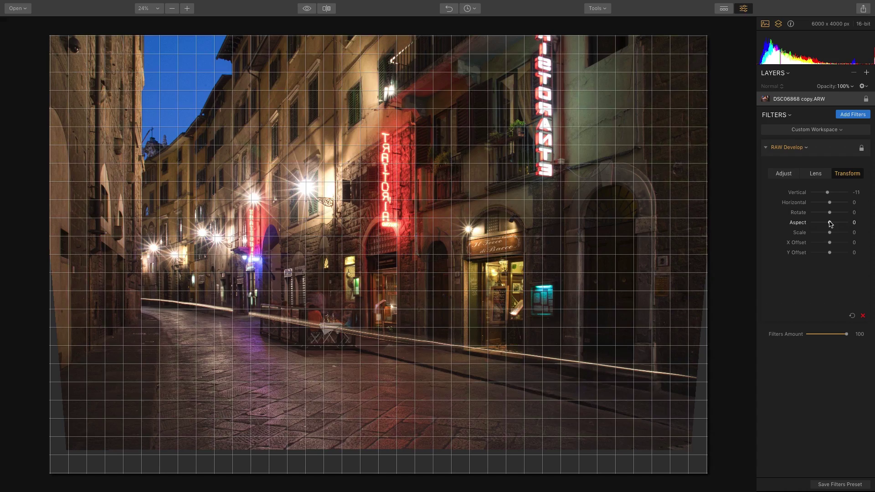
# Set the Transform Aspect to -33 and Scale to 40
pyautogui.moveTo(831, 224); pyautogui.dragTo(825, 224)
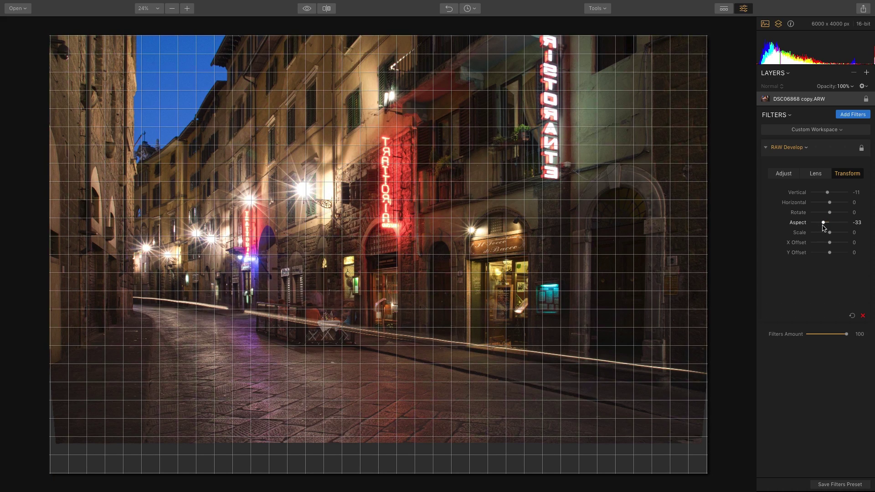
pyautogui.moveTo(830, 233); pyautogui.dragTo(838, 234)
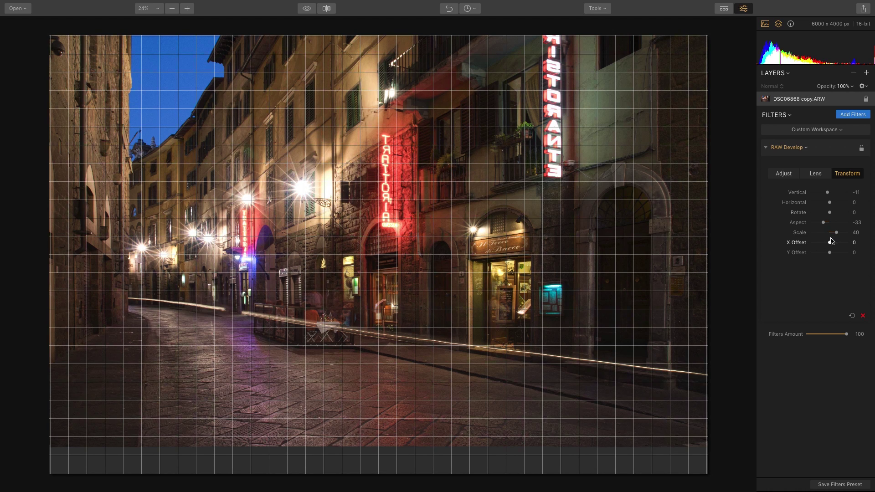
# Set X Offset to 6 and Y Offset to -29, then compare against the original
pyautogui.moveTo(831, 245); pyautogui.dragTo(830, 249)
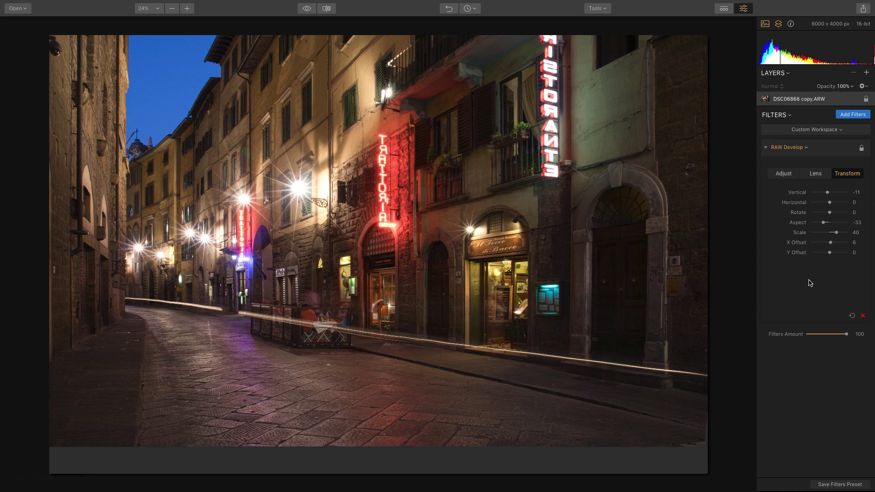
pyautogui.click(830, 254)
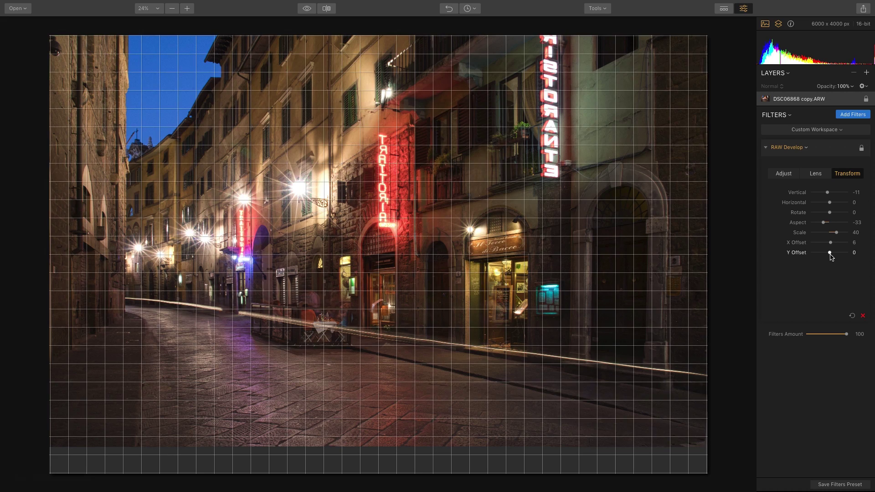
pyautogui.moveTo(830, 255); pyautogui.dragTo(824, 255)
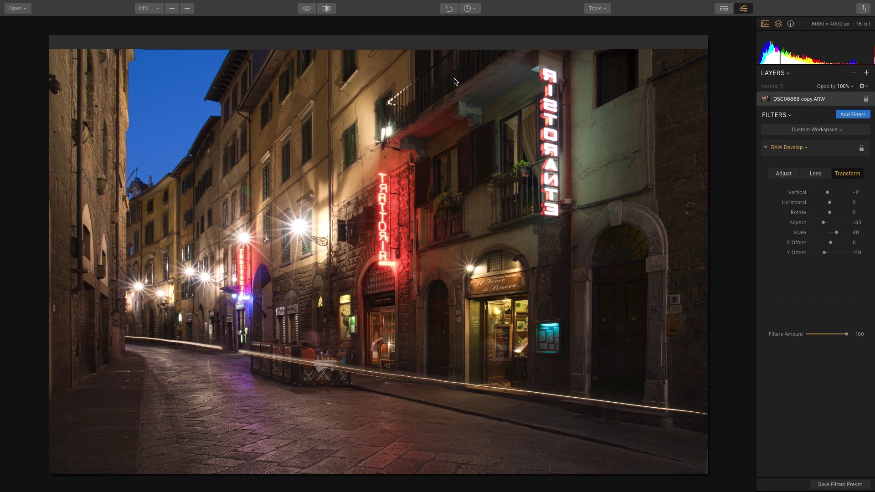
pyautogui.click(308, 9)
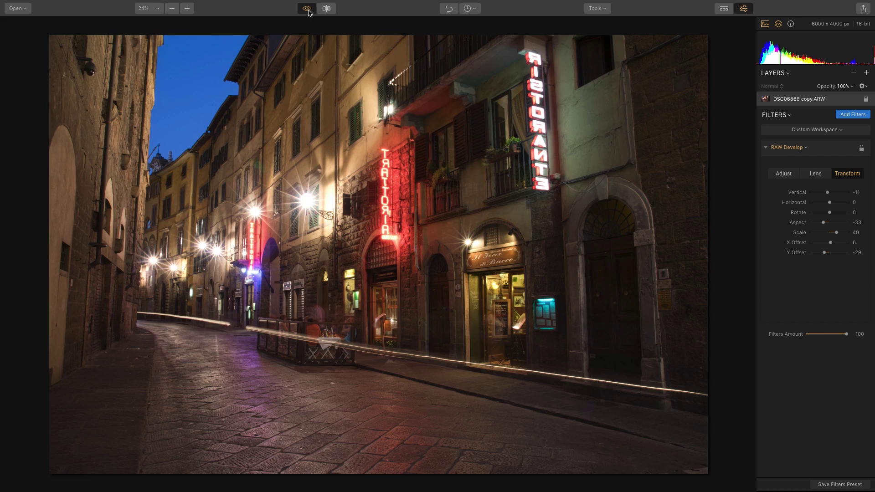
pyautogui.click(308, 8)
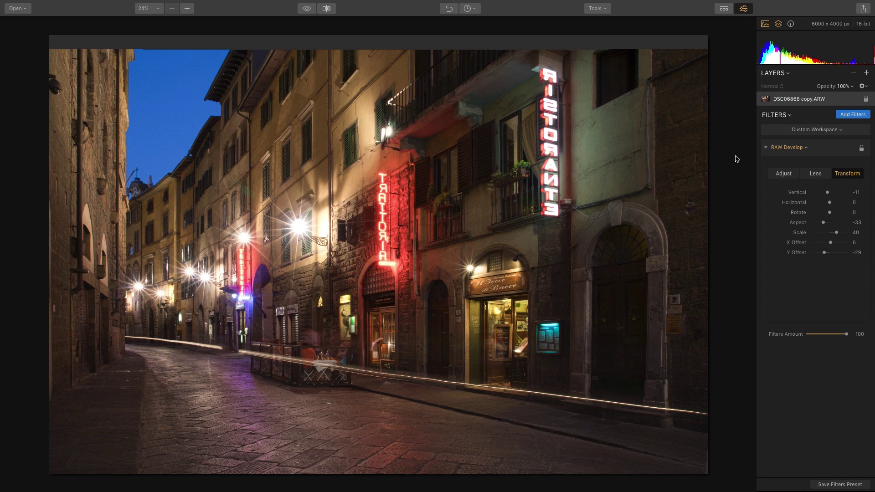
# Crop the photo at a 3:2 ratio to 5726 x 3817 px, removing the empty edges
pyautogui.click(601, 10)
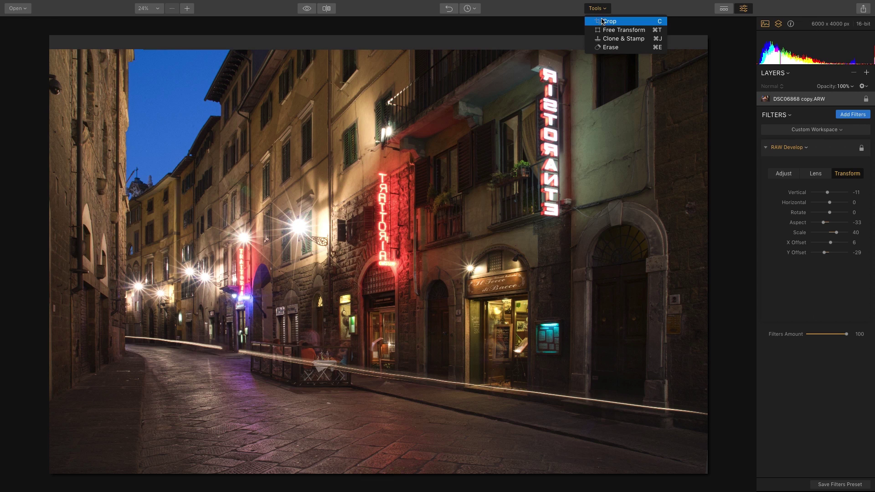
pyautogui.click(603, 21)
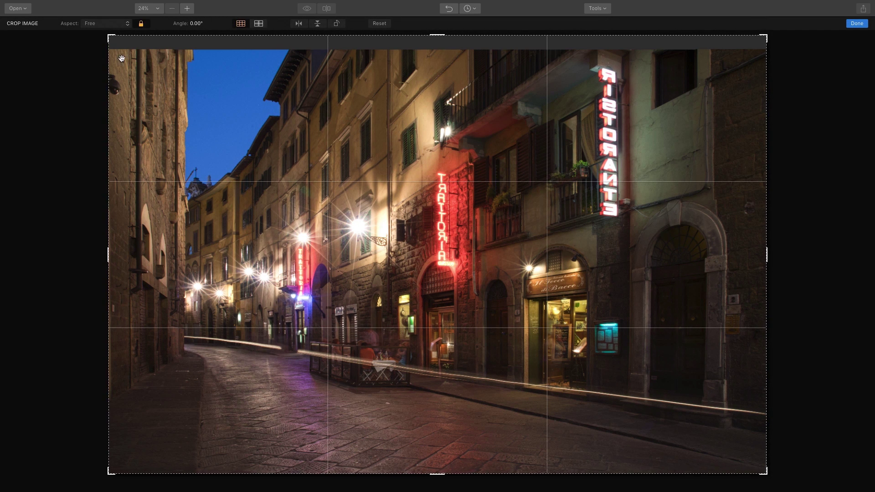
pyautogui.click(118, 25)
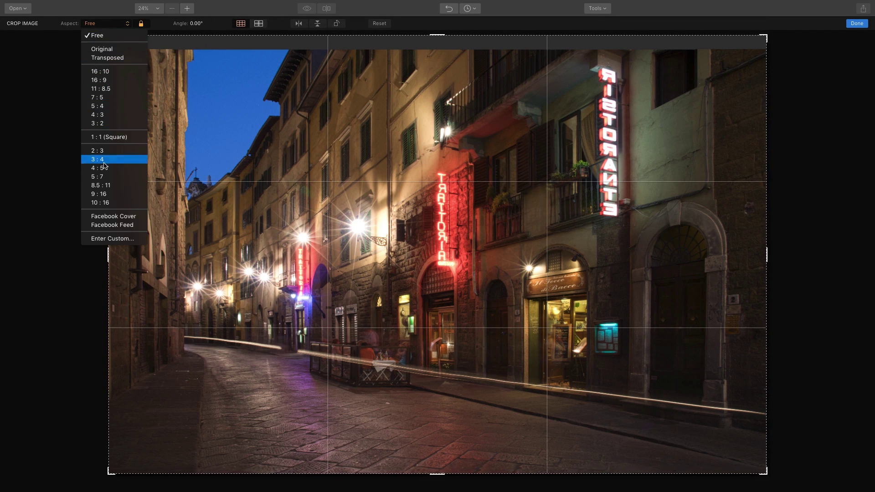
pyautogui.click(112, 125)
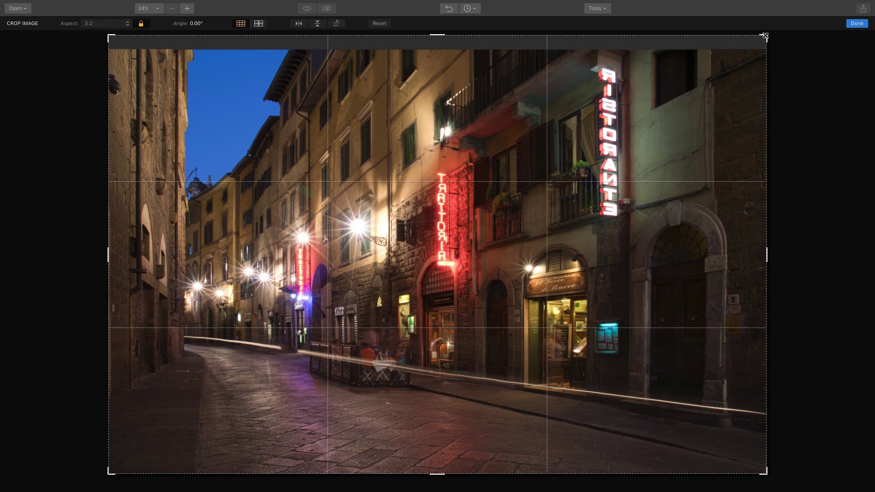
pyautogui.moveTo(766, 35); pyautogui.dragTo(764, 45)
pyautogui.moveTo(715, 136); pyautogui.dragTo(688, 140)
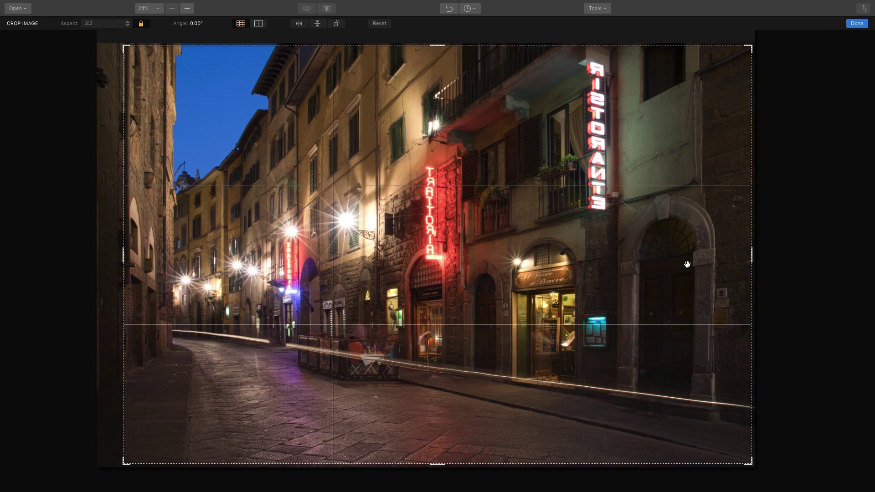
pyautogui.click(856, 25)
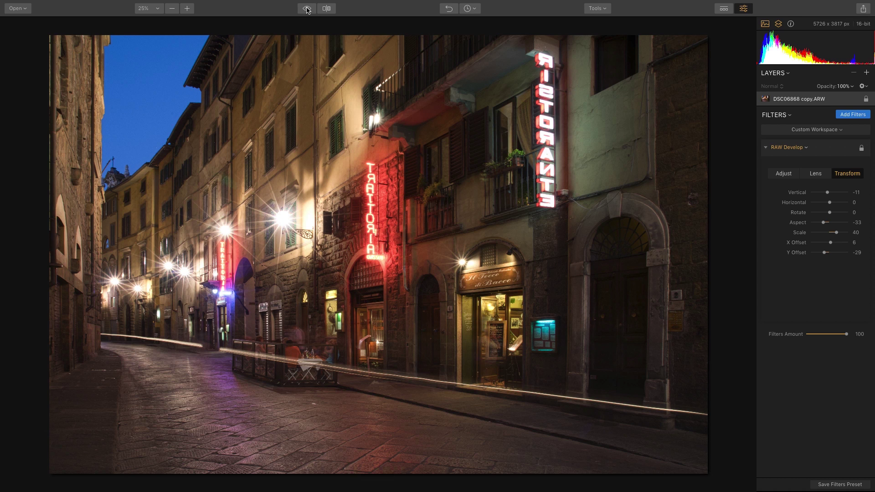
# Compare with the original, then show RAW Develop's Adjust settings (Temperature 3269, Tint 6)
pyautogui.click(308, 9)
pyautogui.click(307, 8)
pyautogui.click(784, 174)
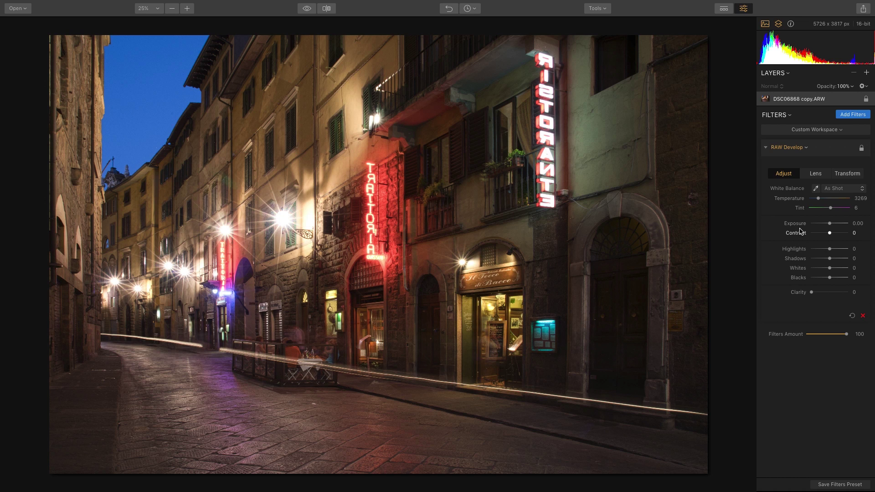
# Keep the As Shot white balance preset, then set Temperature to 3159 and Tint to 11
pyautogui.click(841, 190)
pyautogui.click(841, 190)
pyautogui.moveTo(816, 203); pyautogui.dragTo(817, 200)
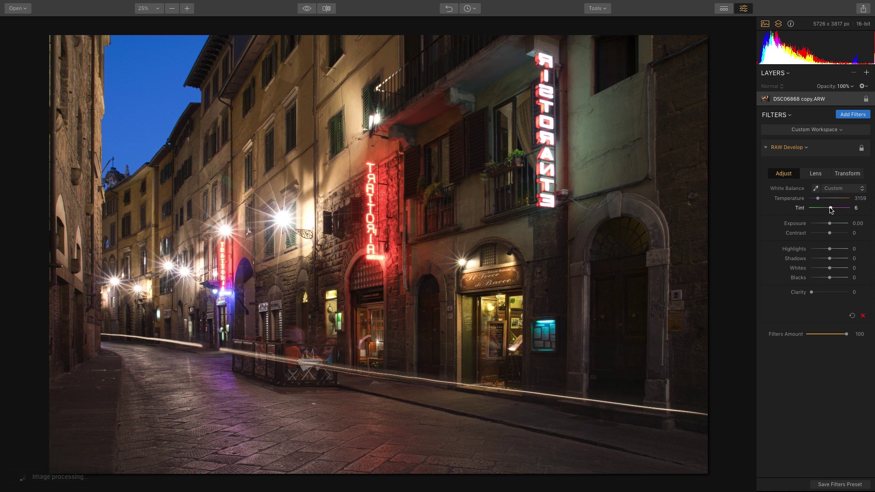
pyautogui.moveTo(831, 210); pyautogui.dragTo(832, 210)
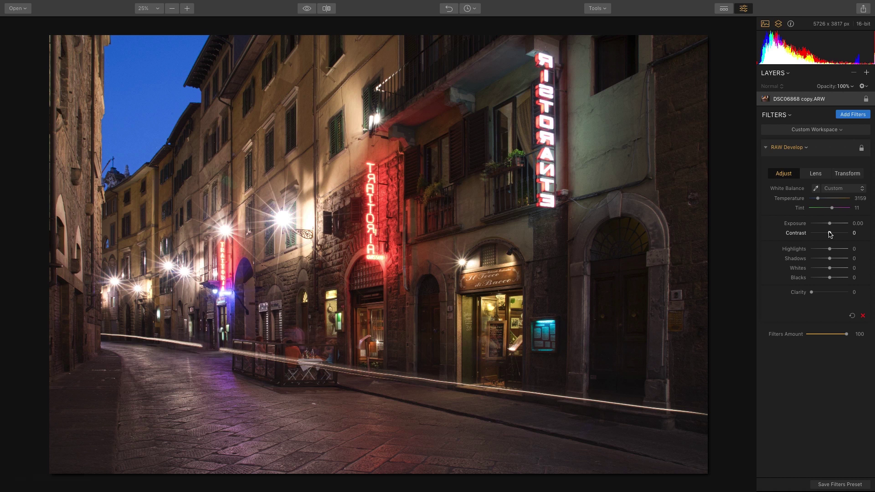
# Set Contrast to 25, Highlights to -25 and Clarity to 21 in the Adjust tab
pyautogui.moveTo(830, 234); pyautogui.dragTo(834, 234)
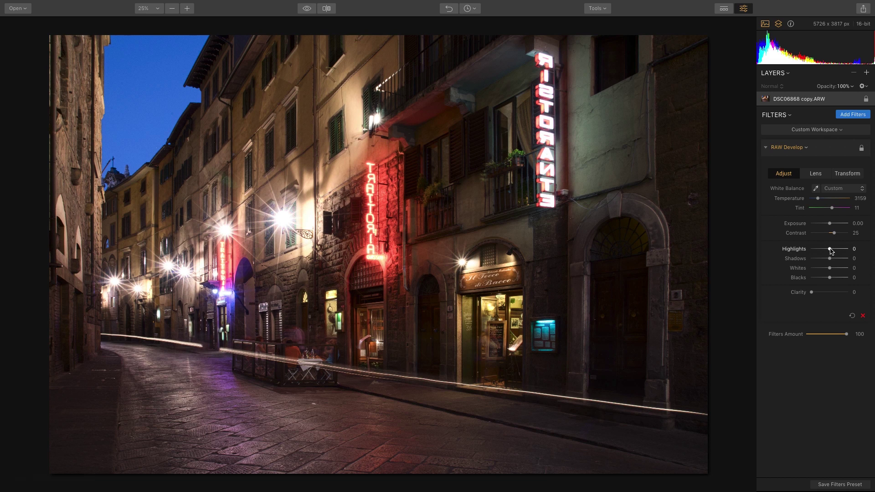
pyautogui.moveTo(829, 250); pyautogui.dragTo(827, 251)
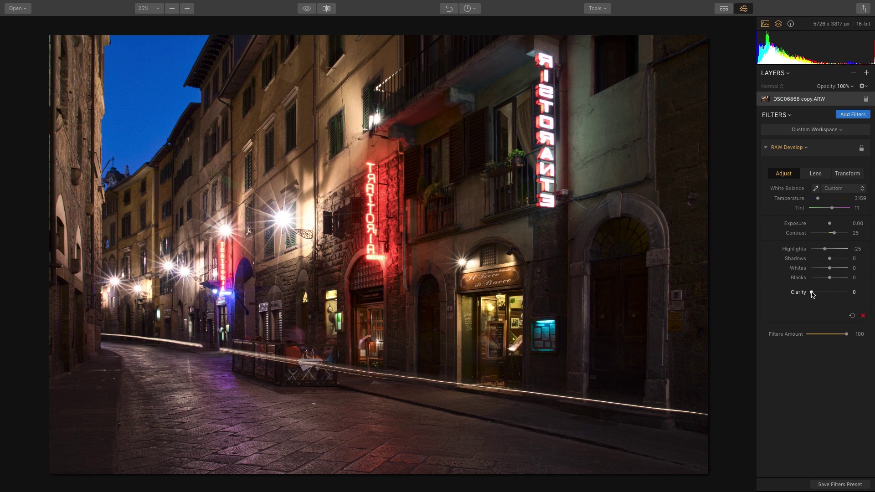
pyautogui.moveTo(813, 294); pyautogui.dragTo(821, 294)
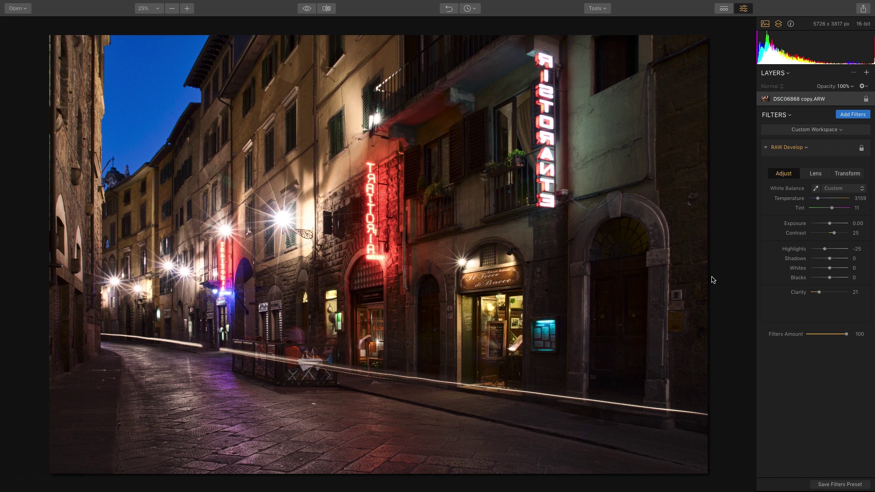
pyautogui.click(305, 11)
pyautogui.click(306, 10)
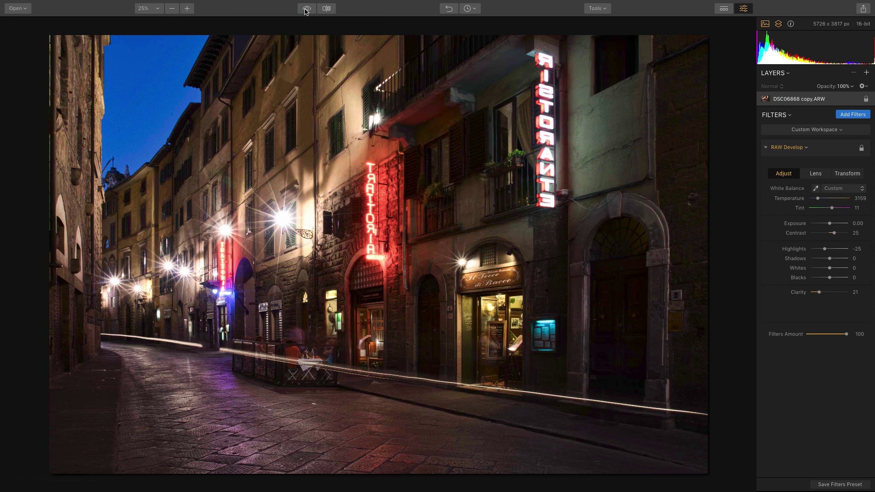